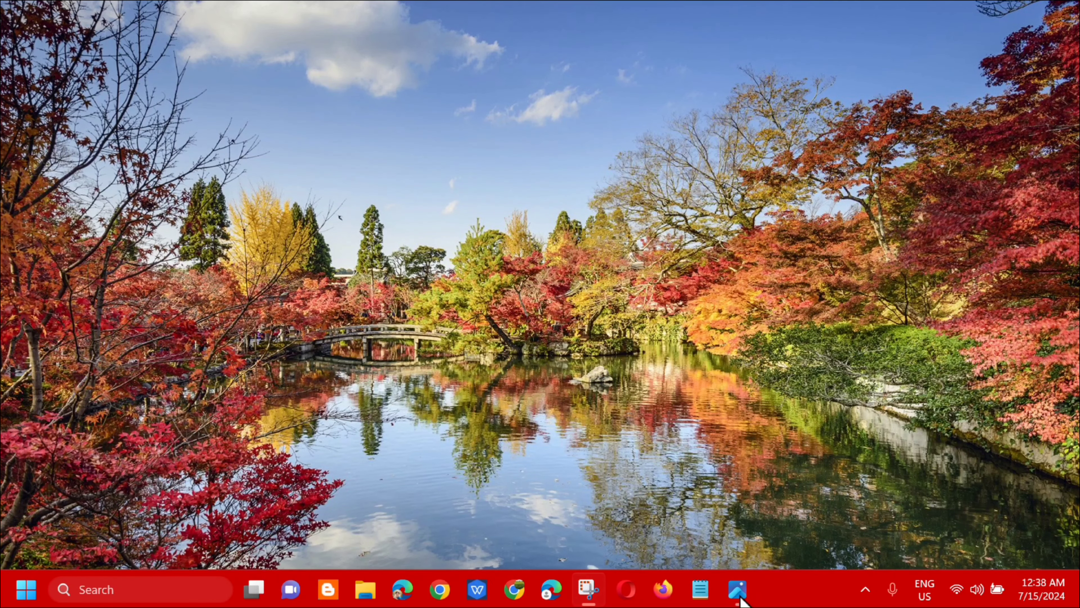
Step: Find Registry Editor through the Windows search, run it as administrator and allow it to make changes to the device
{"action": "left_click", "coordinate": [28, 587]}
{"action": "left_click", "coordinate": [134, 83]}
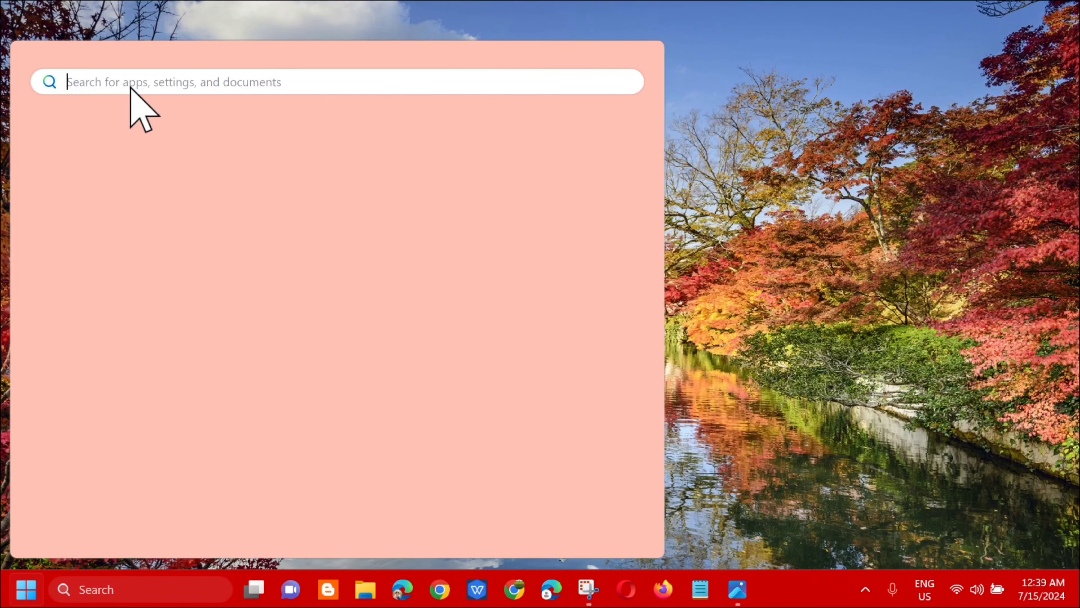
{"action": "type", "text": "re"}
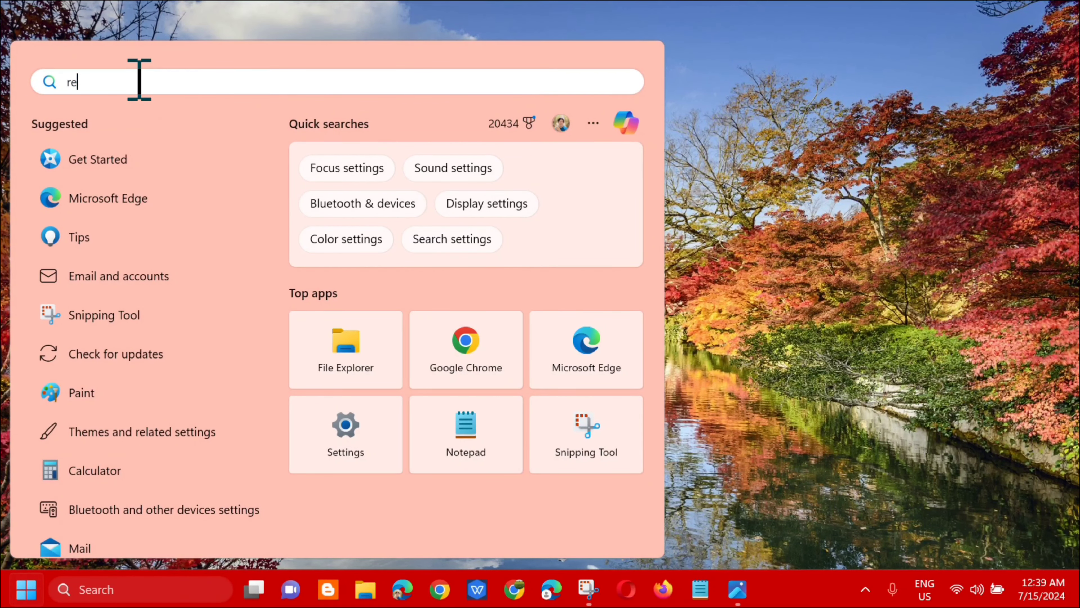
{"action": "type", "text": "gistry editor"}
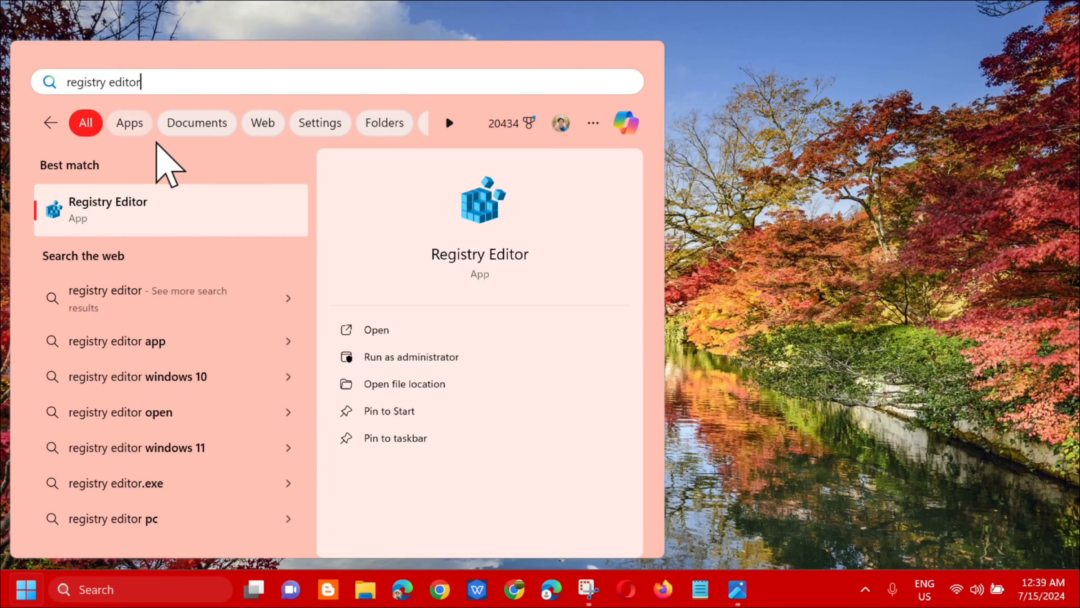
{"action": "left_click", "coordinate": [173, 213]}
{"action": "right_click", "coordinate": [174, 213]}
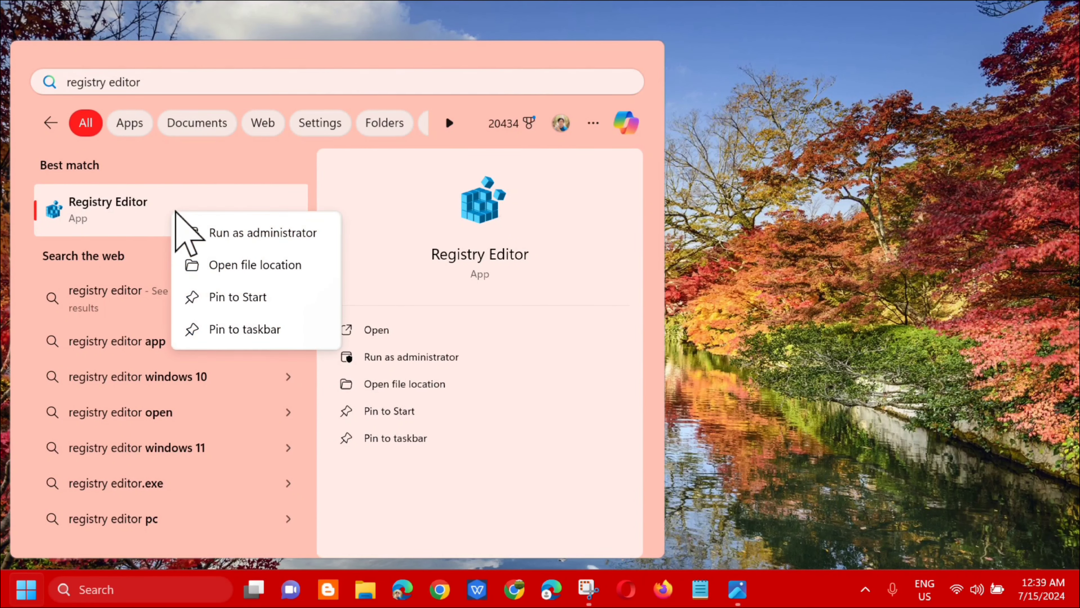
{"action": "left_click", "coordinate": [243, 233]}
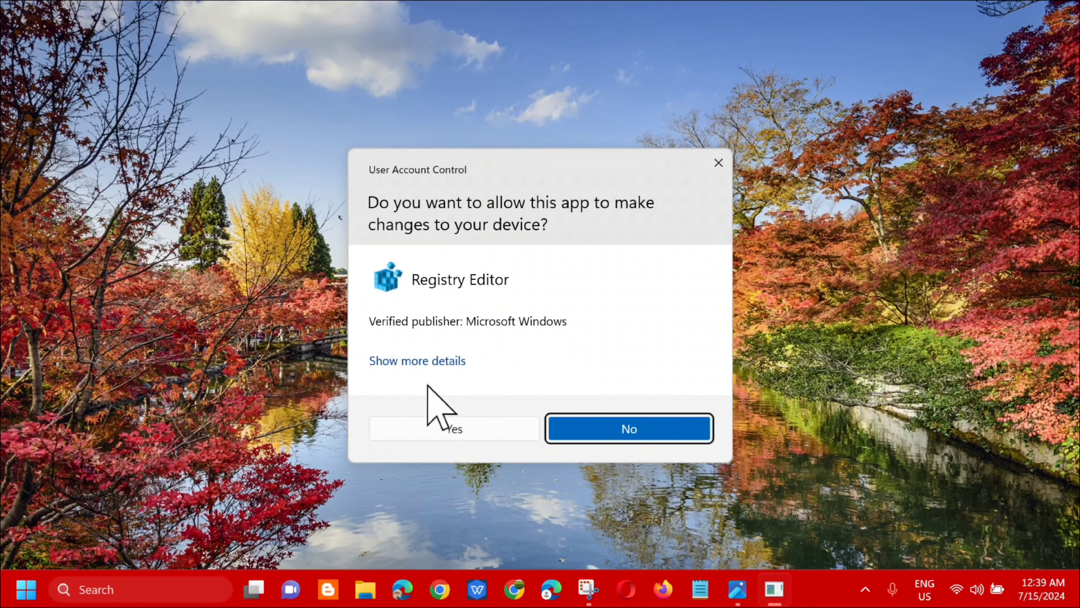
{"action": "left_click", "coordinate": [455, 430]}
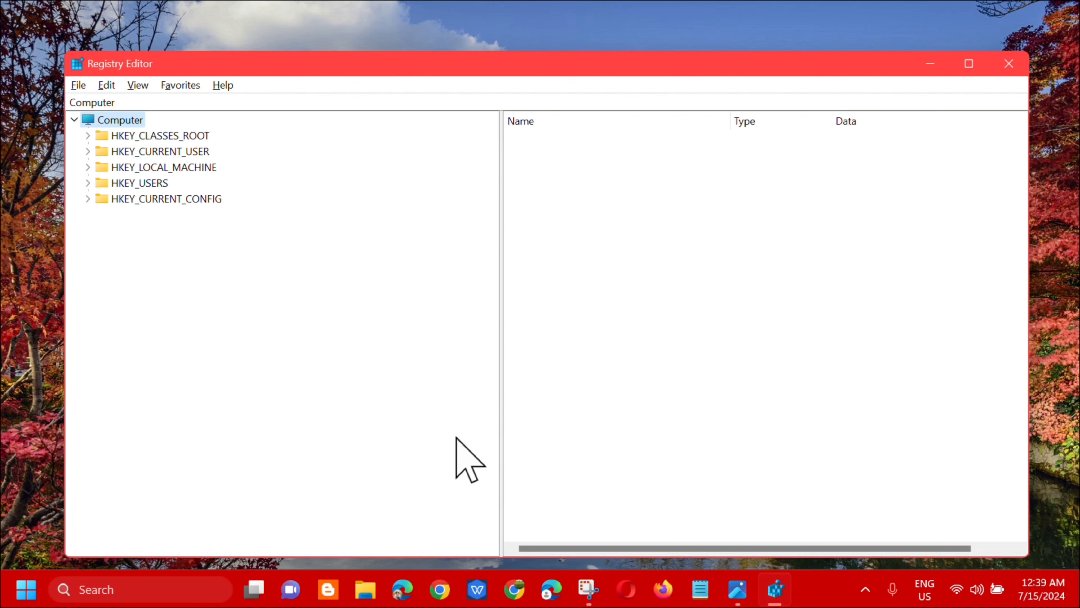
{"action": "left_click", "coordinate": [79, 86]}
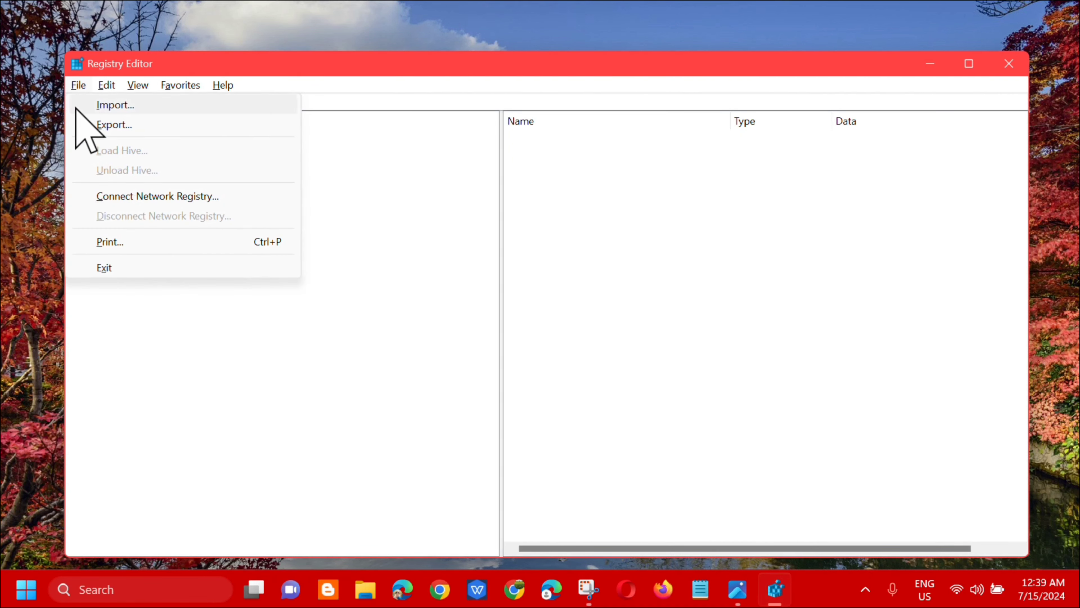
{"action": "left_click", "coordinate": [99, 125]}
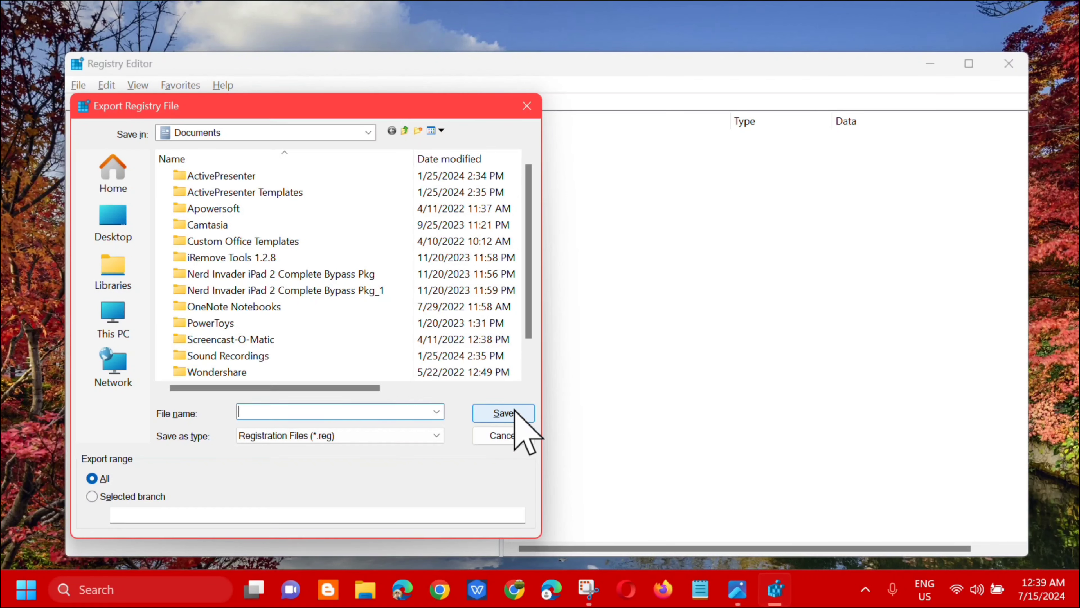
{"action": "left_click", "coordinate": [507, 434]}
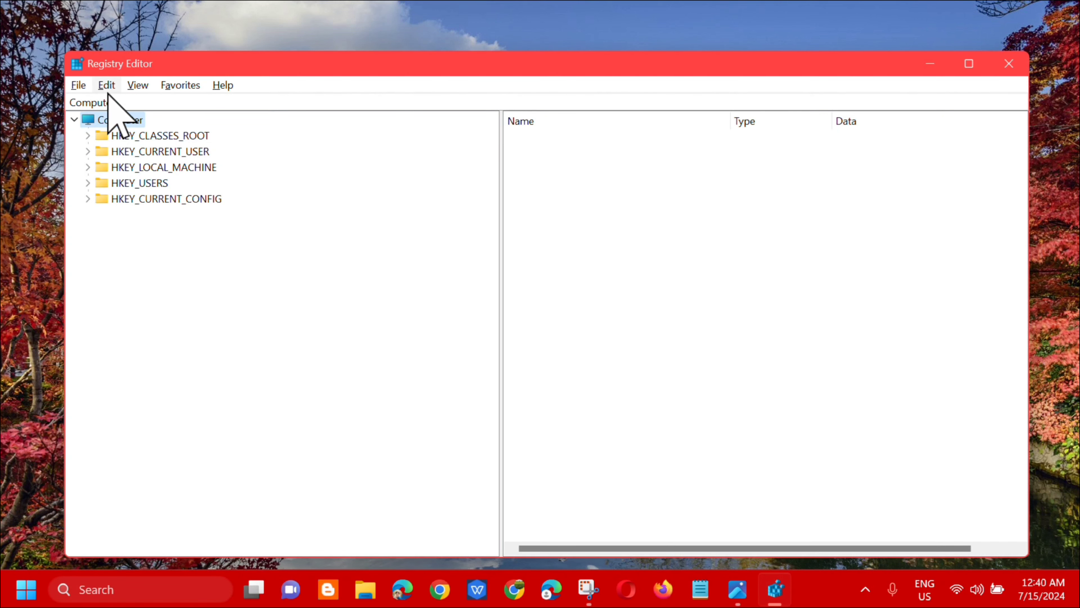
{"action": "left_click", "coordinate": [78, 85]}
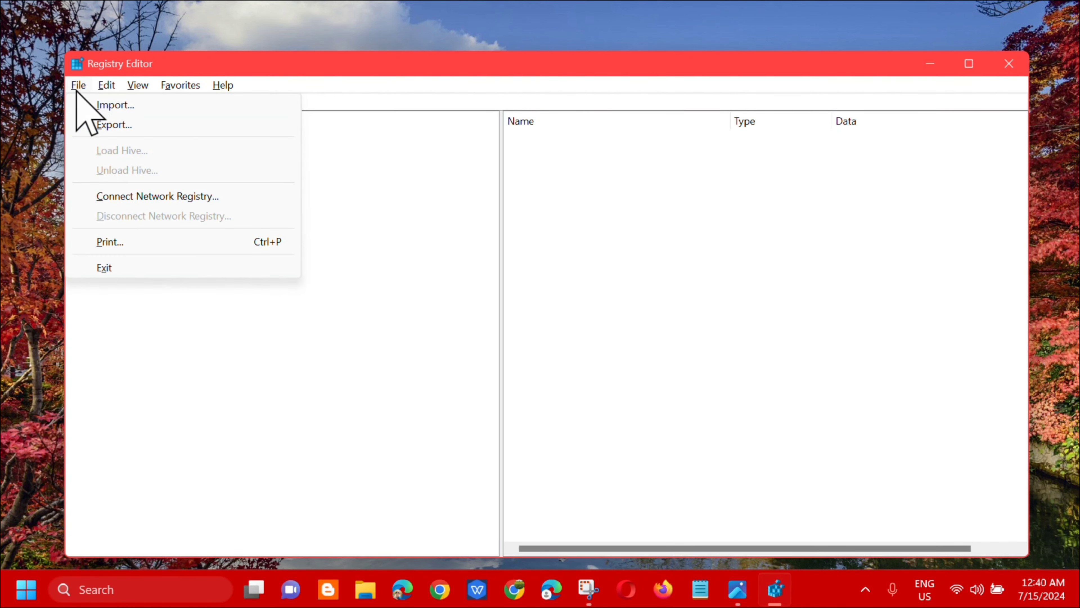
{"action": "left_click", "coordinate": [101, 106]}
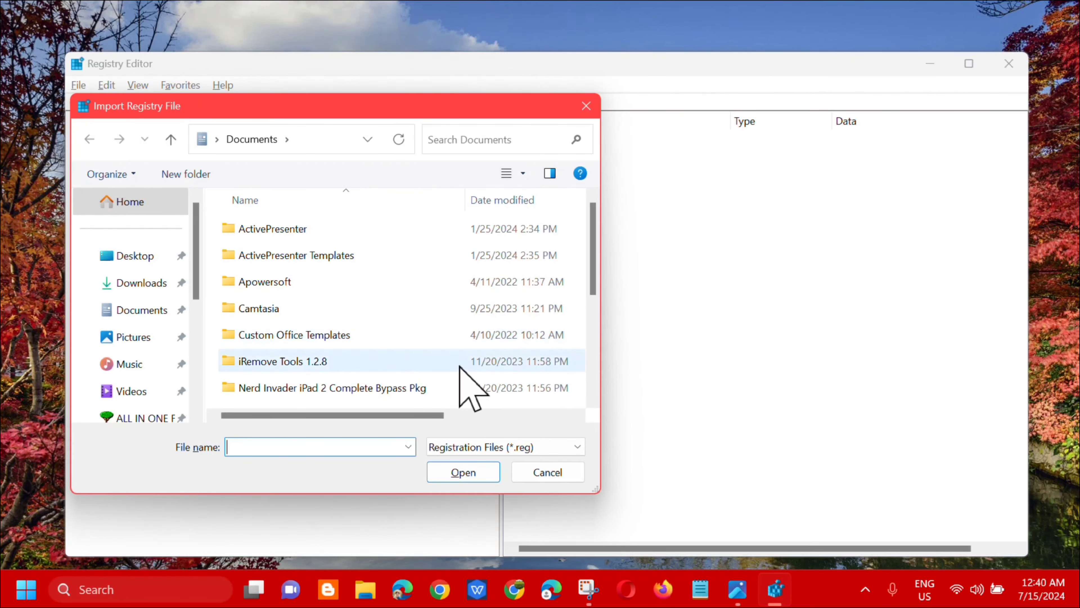
{"action": "key", "text": "Escape"}
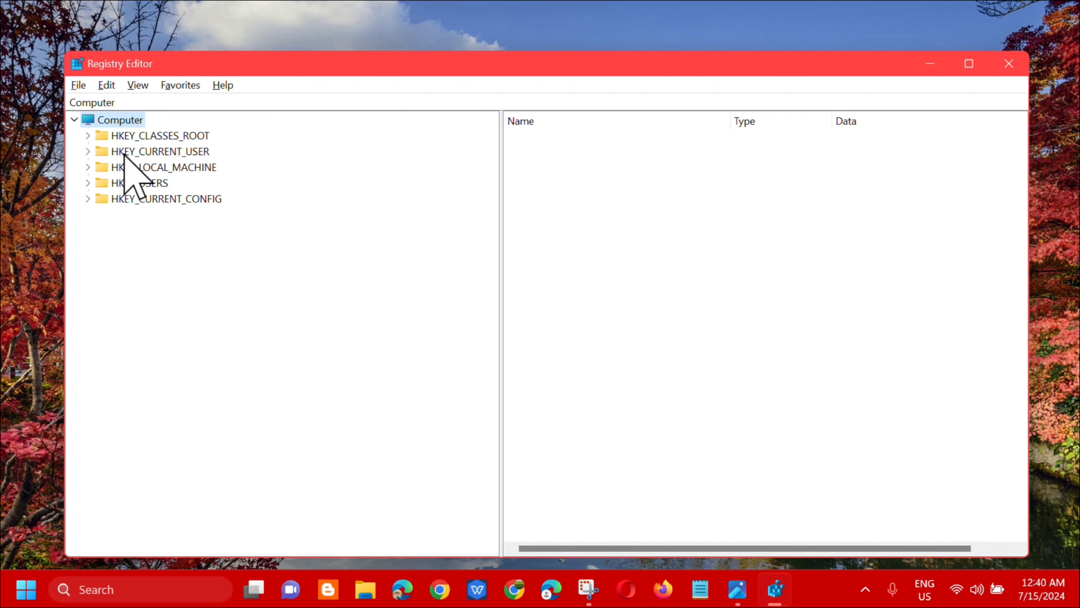
Step: Navigate to the registry key HKEY_CURRENT_USER\Software\Microsoft\OneDrive\Accounts\Personal
{"action": "double_click", "coordinate": [141, 151]}
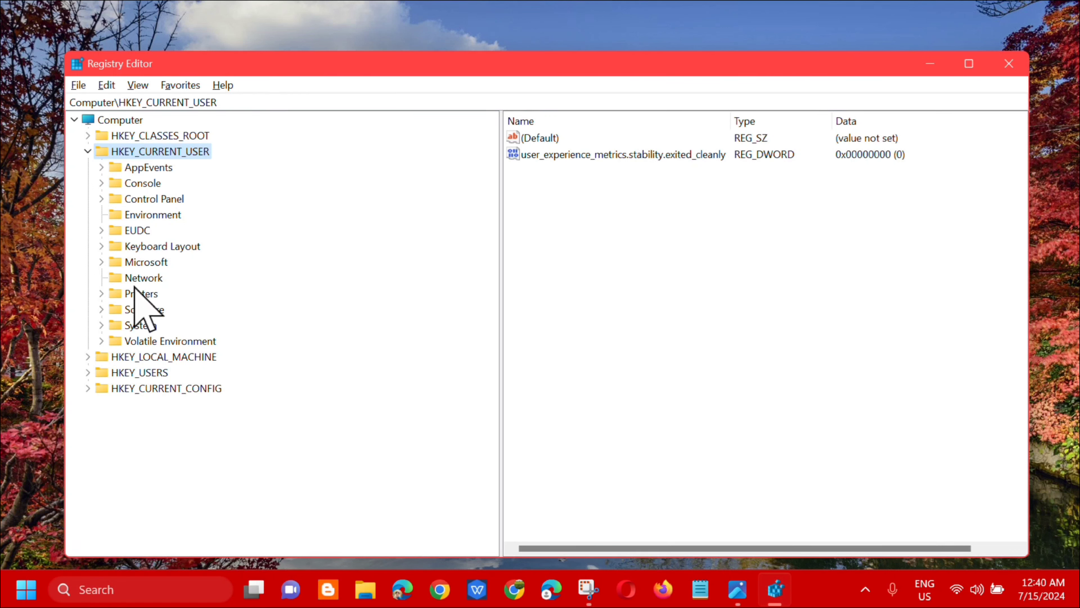
{"action": "double_click", "coordinate": [136, 311]}
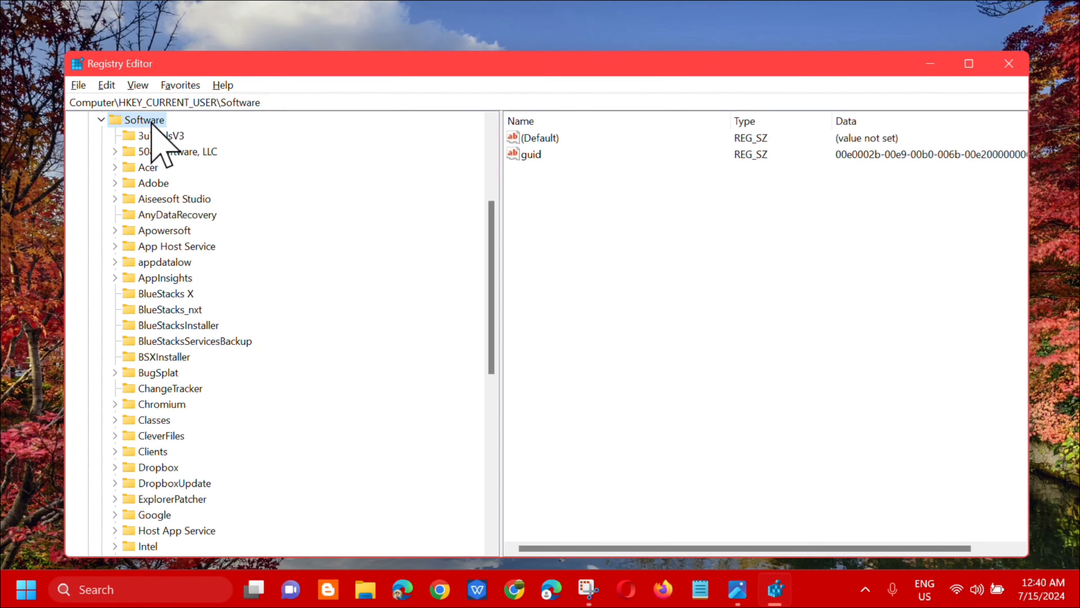
{"action": "scroll", "coordinate": [189, 325], "scroll_direction": "down", "scroll_amount": 9}
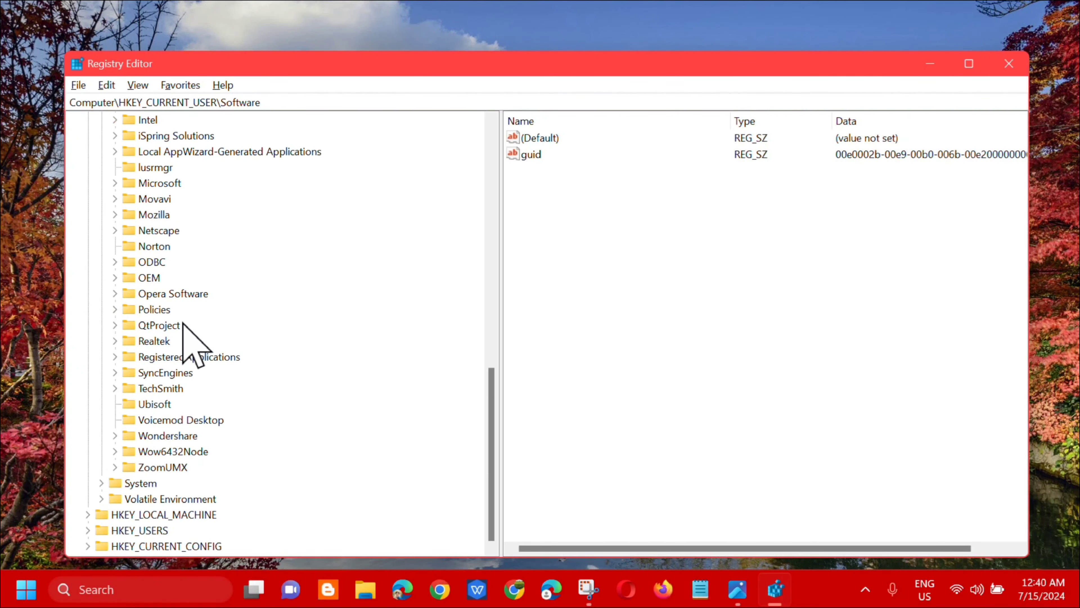
{"action": "double_click", "coordinate": [161, 183]}
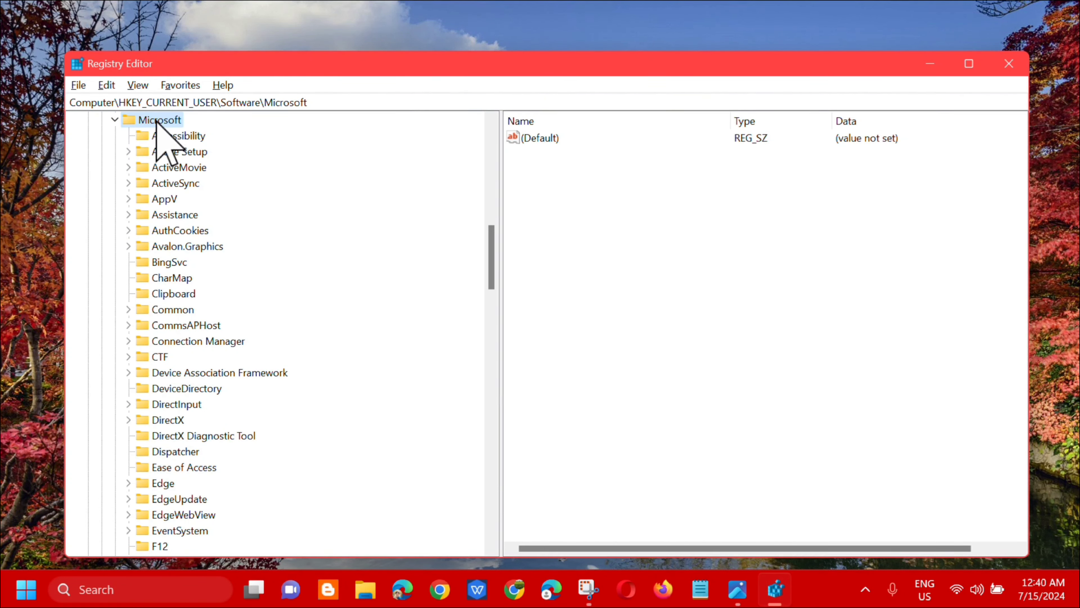
{"action": "scroll", "coordinate": [200, 357], "scroll_direction": "down", "scroll_amount": 12}
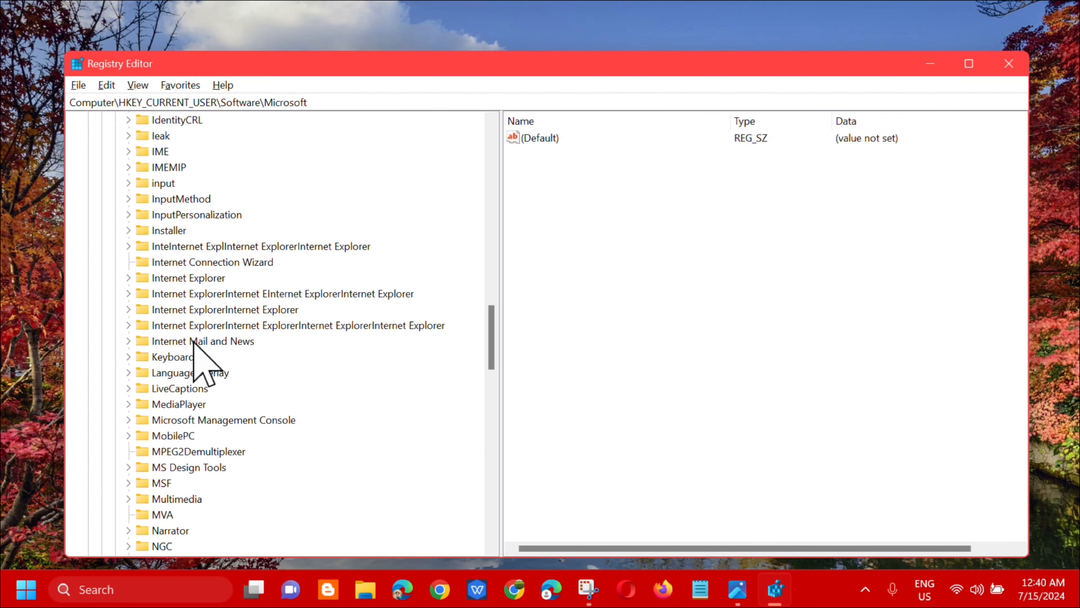
{"action": "scroll", "coordinate": [194, 345], "scroll_direction": "down", "scroll_amount": 7}
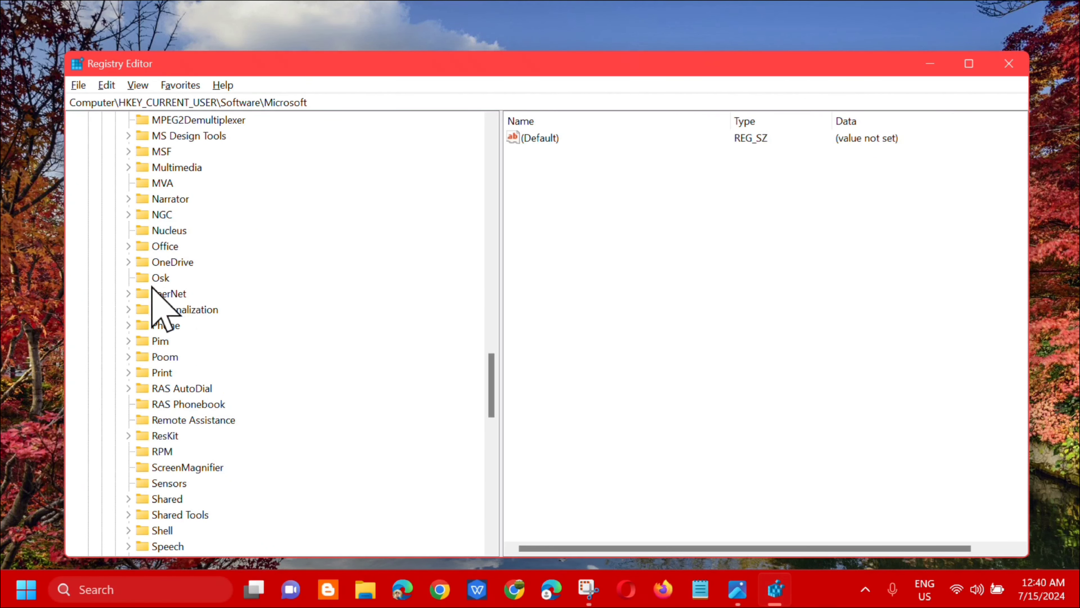
{"action": "double_click", "coordinate": [169, 263]}
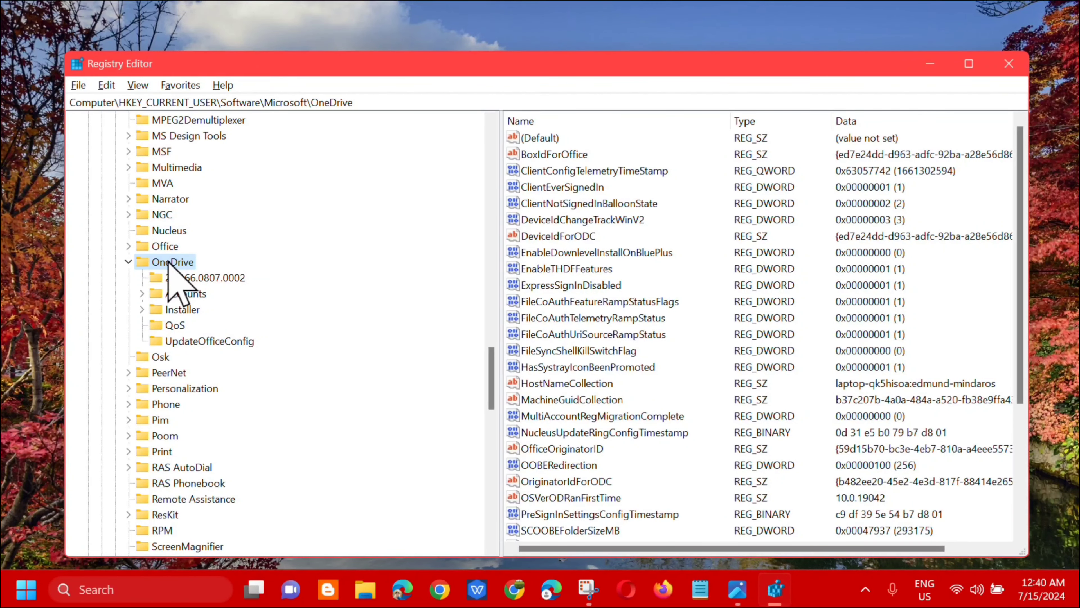
{"action": "double_click", "coordinate": [183, 294]}
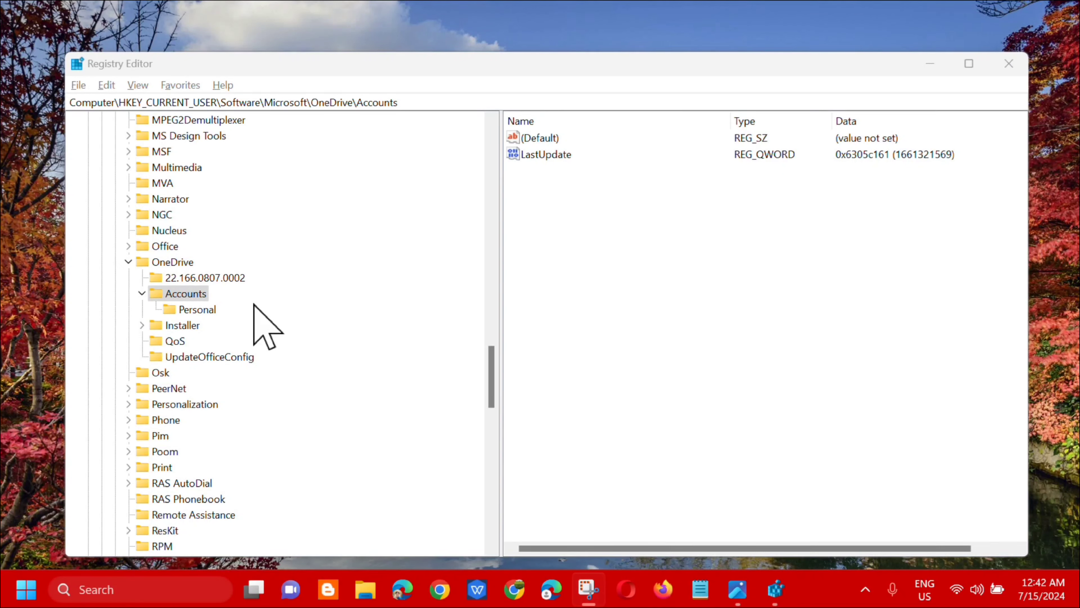
{"action": "left_click", "coordinate": [200, 310]}
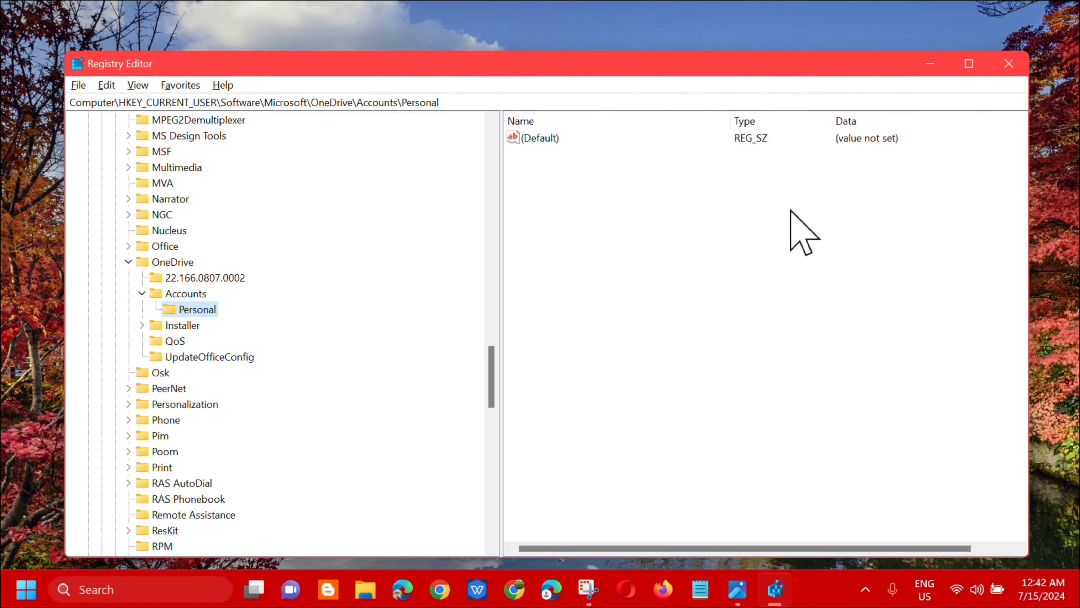
Step: Create a DWORD (32-bit) value named OnThisDayPhotoNotificationDisabled in the Personal key
{"action": "right_click", "coordinate": [630, 203]}
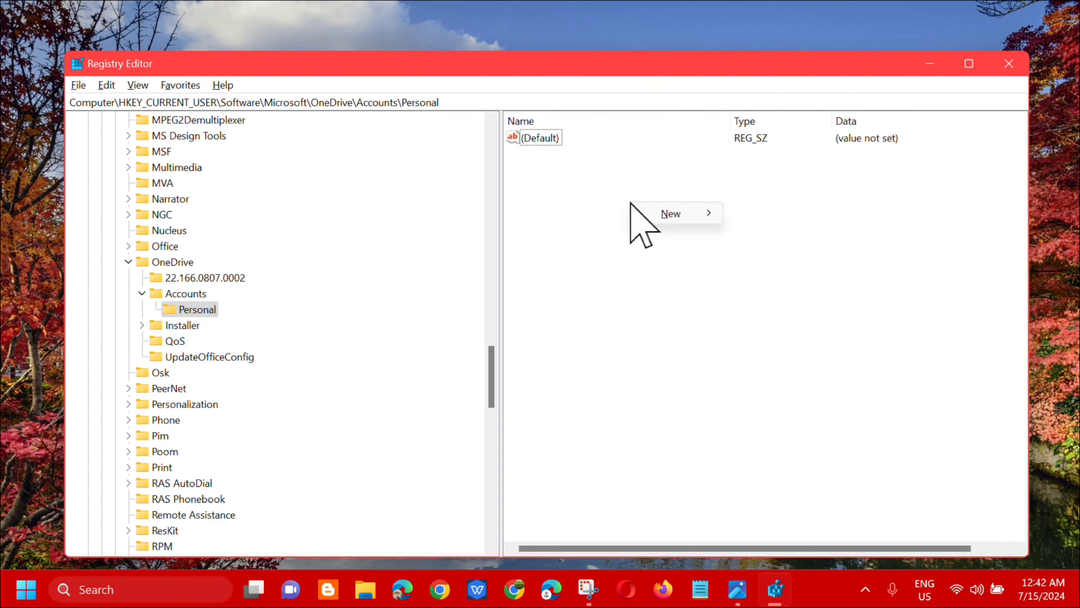
{"action": "mouse_move", "coordinate": [678, 215]}
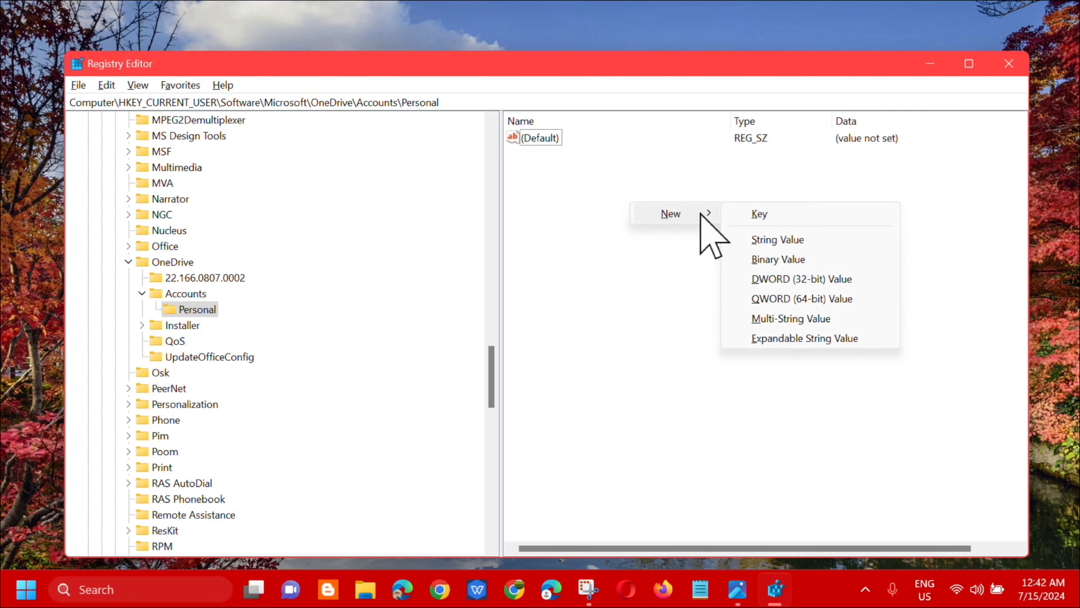
{"action": "left_click", "coordinate": [778, 281]}
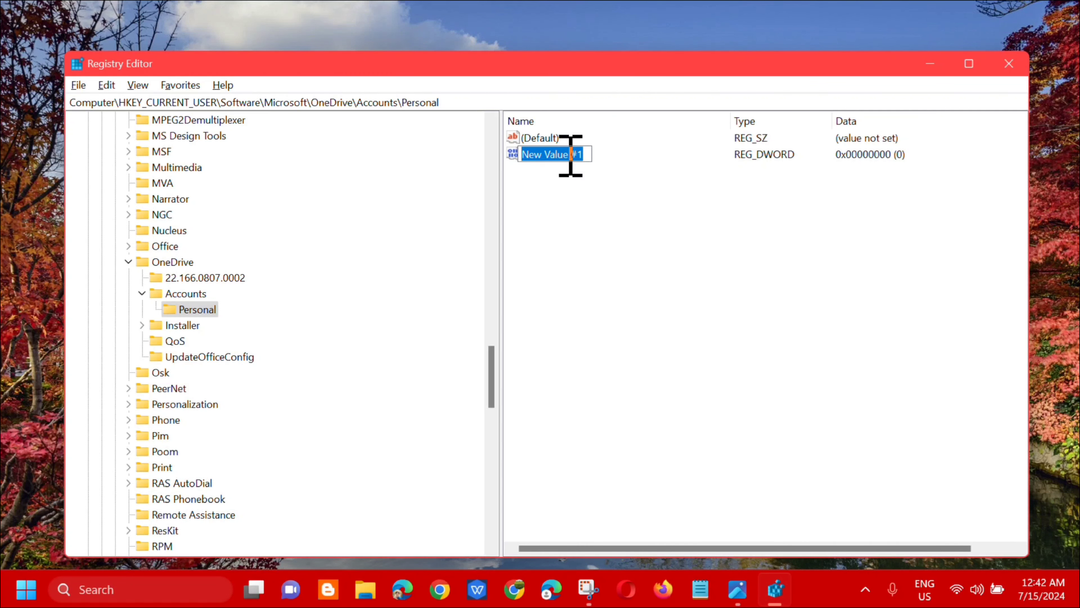
{"action": "type", "text": "OnThisDayPhotoNotificationDisabled"}
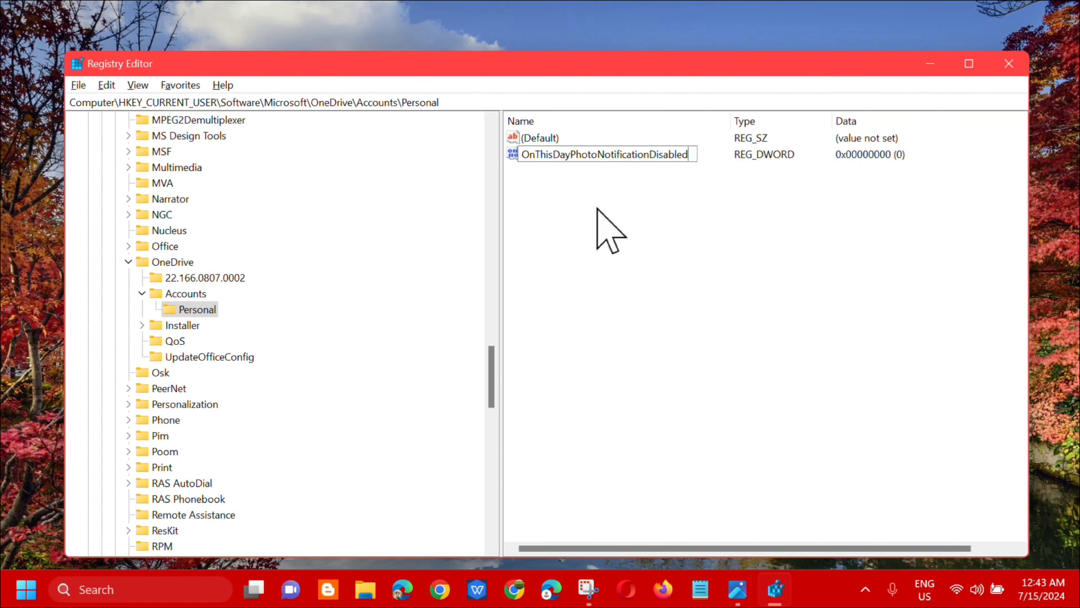
{"action": "key", "text": "Return"}
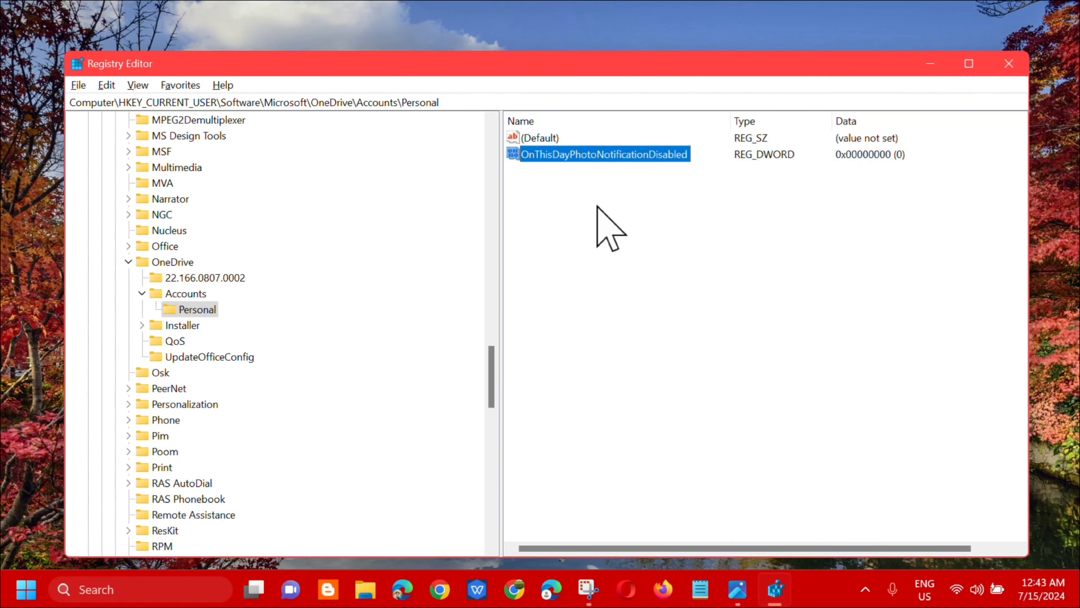
Step: Set the value data of OnThisDayPhotoNotificationDisabled to 1 in hexadecimal base
{"action": "double_click", "coordinate": [592, 154]}
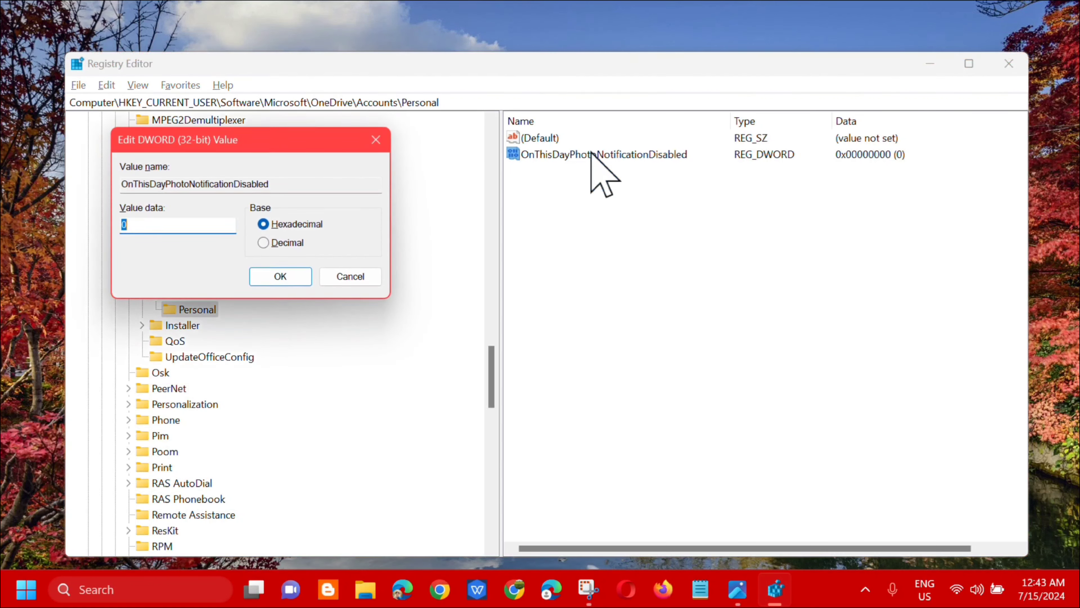
{"action": "left_click_drag", "start_coordinate": [288, 136], "coordinate": [730, 194]}
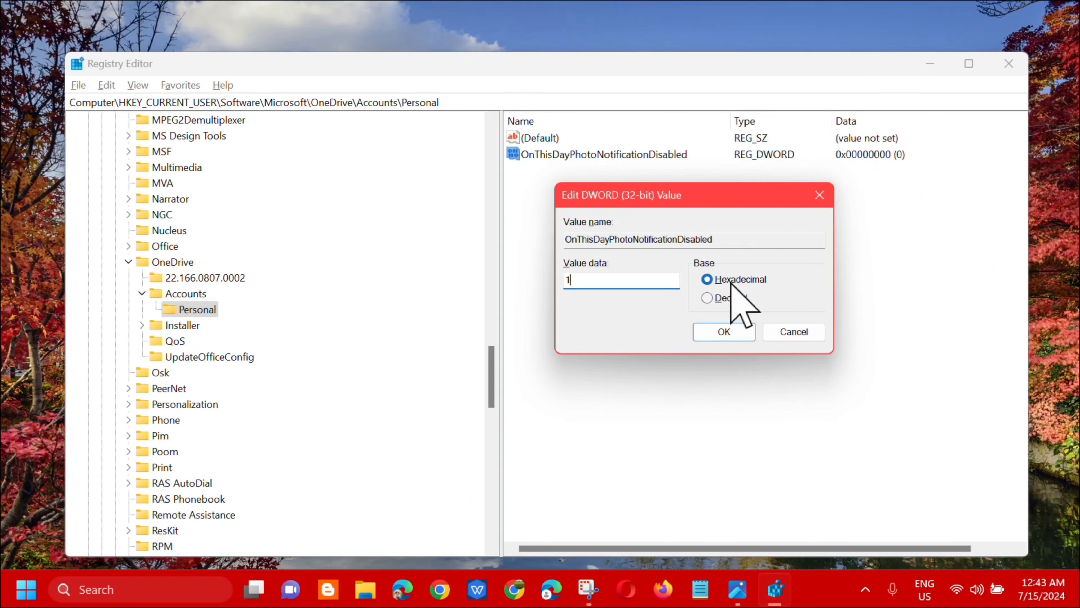
{"action": "left_click", "coordinate": [720, 330]}
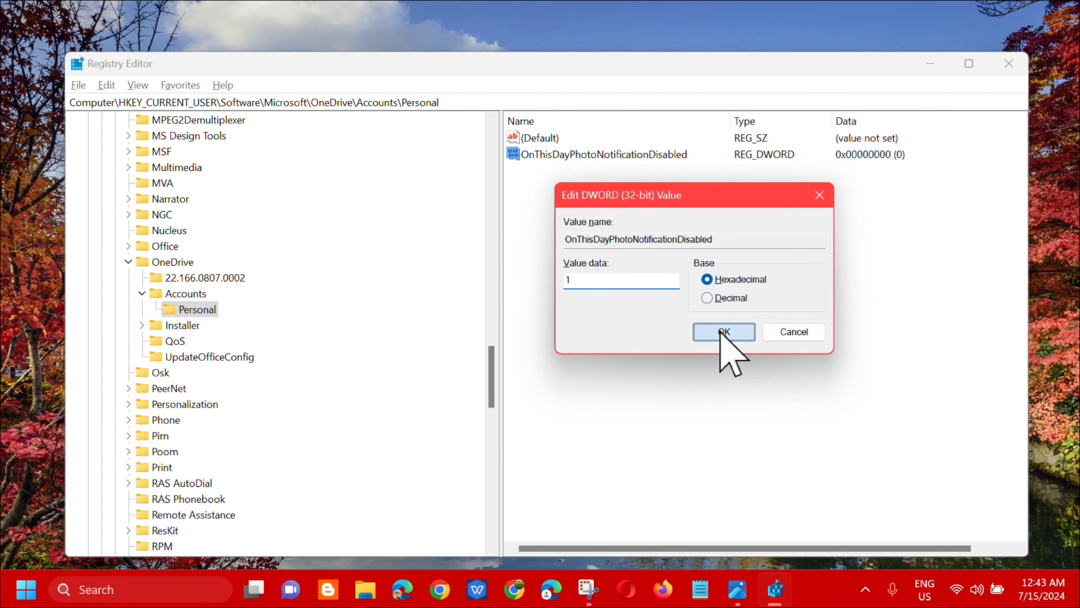
Step: Collapse the OneDrive key and close Registry Editor
{"action": "left_click", "coordinate": [129, 261]}
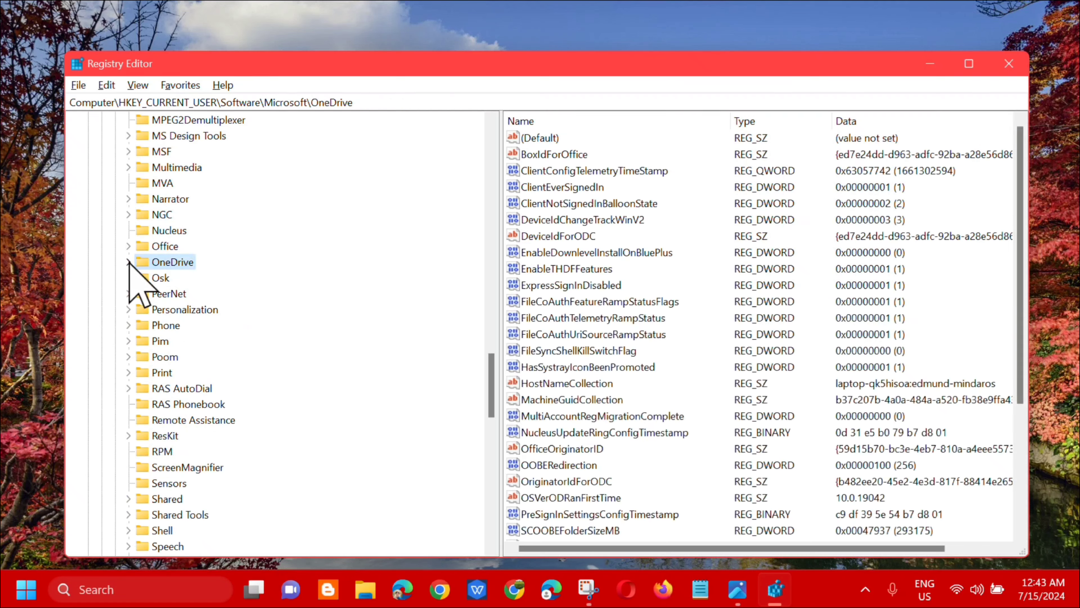
{"action": "scroll", "coordinate": [129, 262], "scroll_direction": "up", "scroll_amount": 20}
{"action": "key", "text": "alt+F4"}
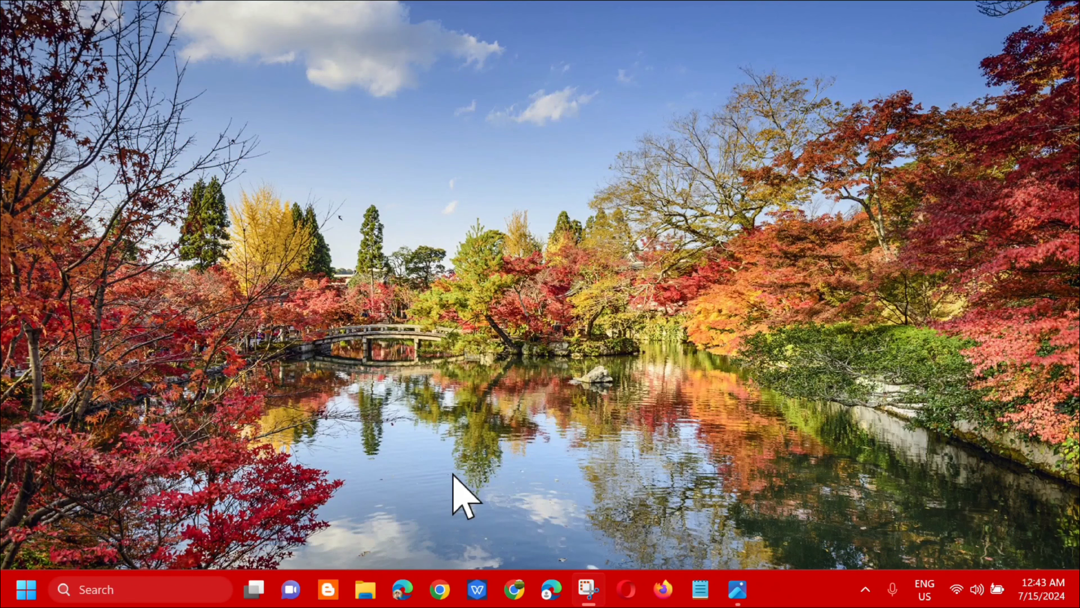
{"action": "left_click", "coordinate": [25, 589]}
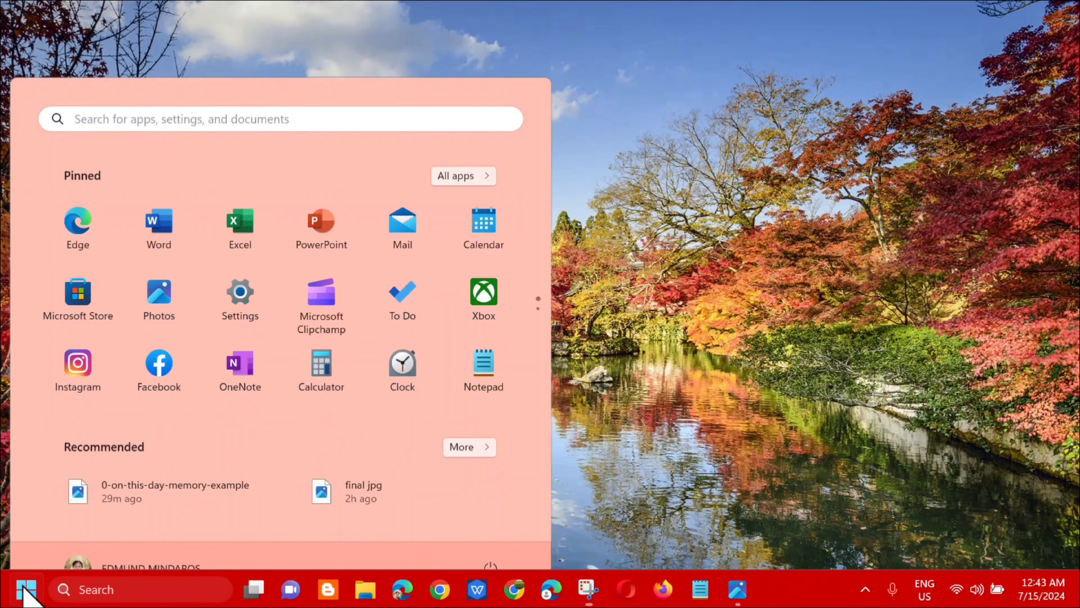
{"action": "left_click", "coordinate": [491, 531]}
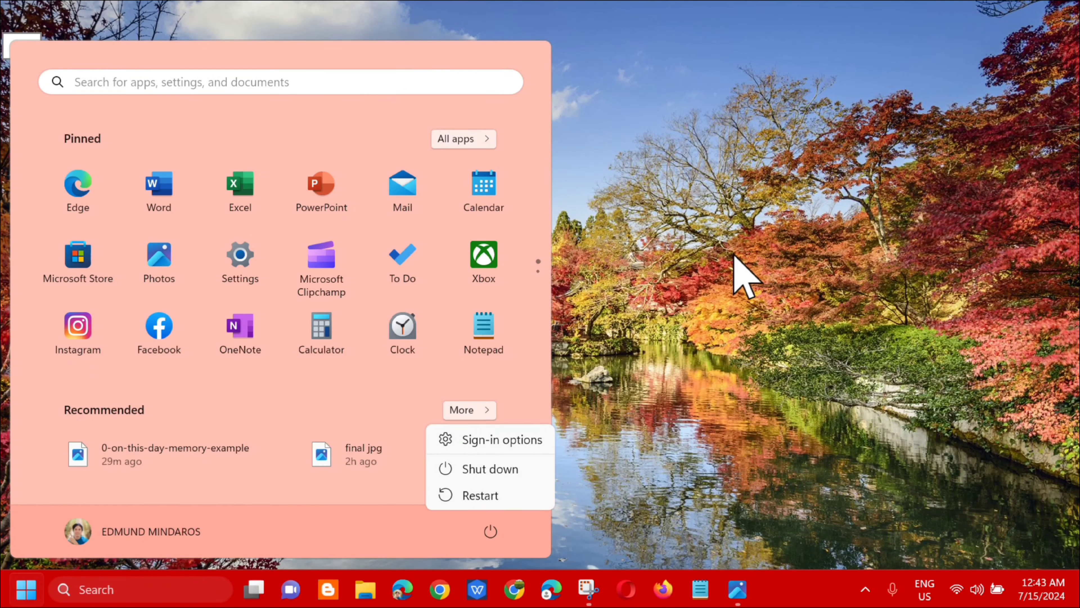
{"action": "left_click", "coordinate": [716, 234]}
{"action": "left_click", "coordinate": [715, 232]}
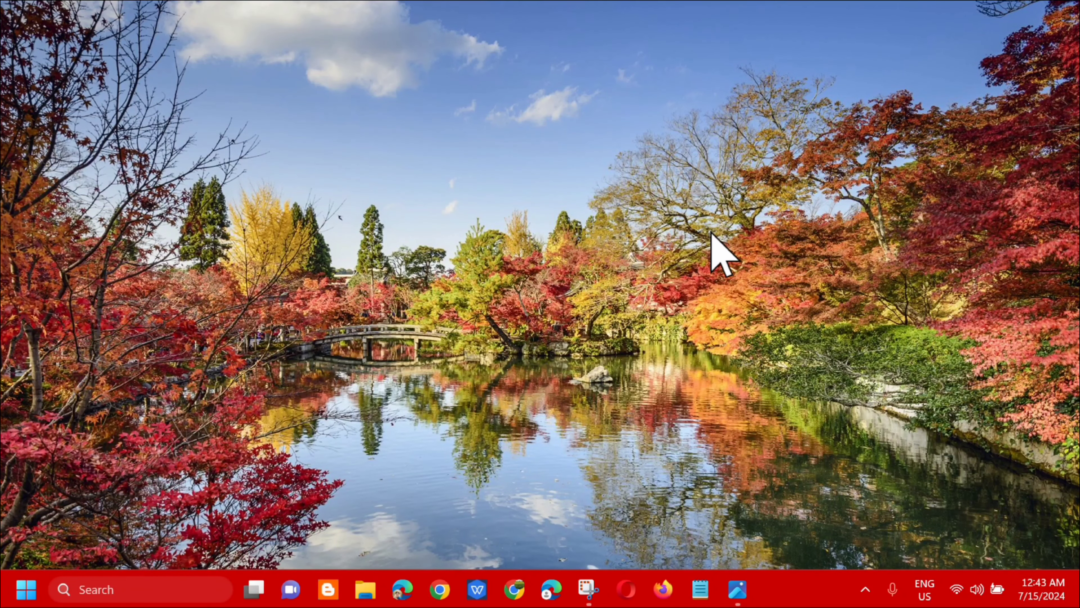